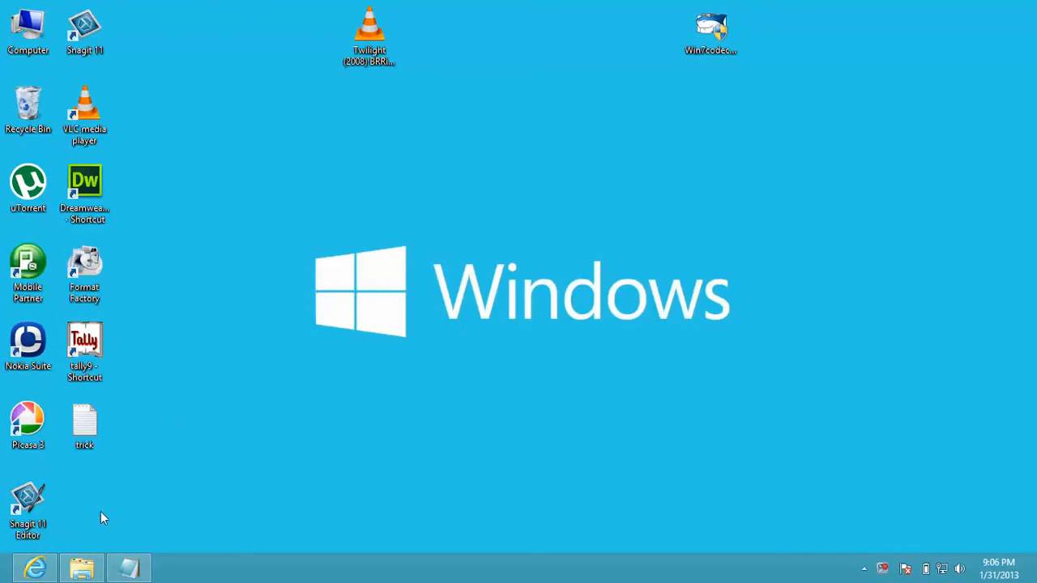
- Show the codecs download page briefly, then minimize Internet Explorer to reveal the desktop
left_click(35, 568)
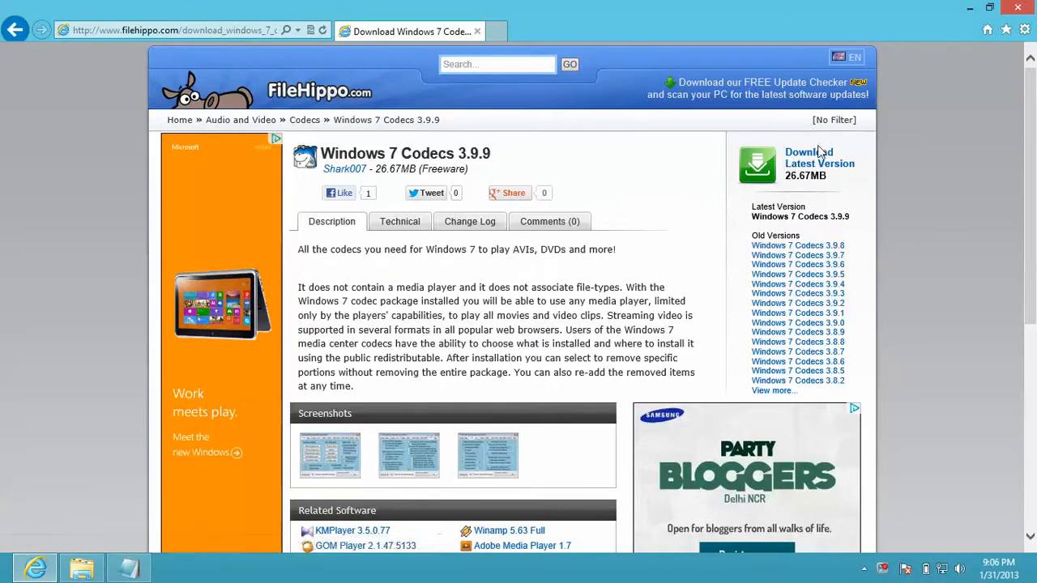
left_click(972, 7)
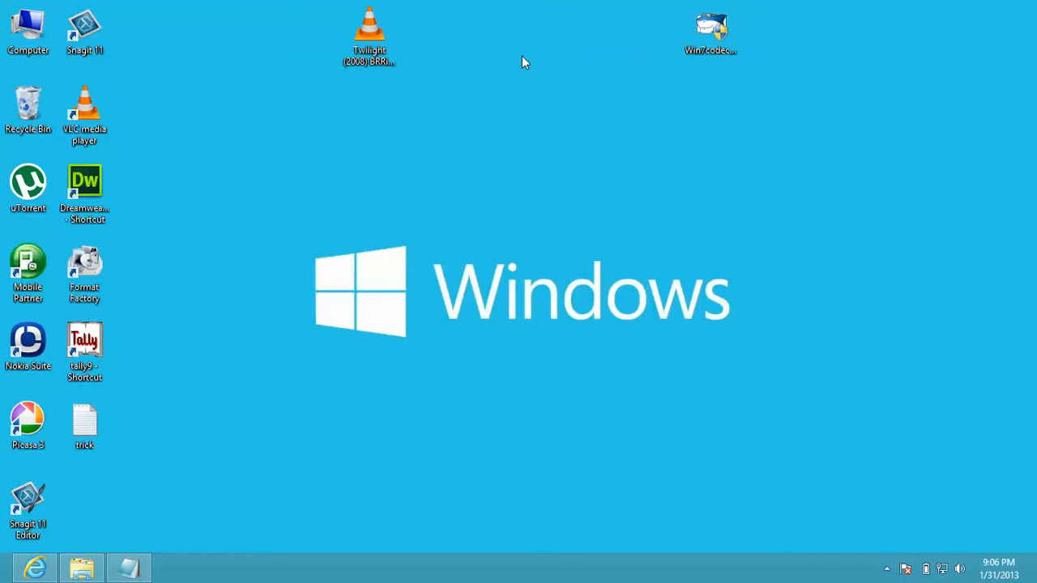
- Check the Twilight movie file's properties and close them
left_click(370, 45)
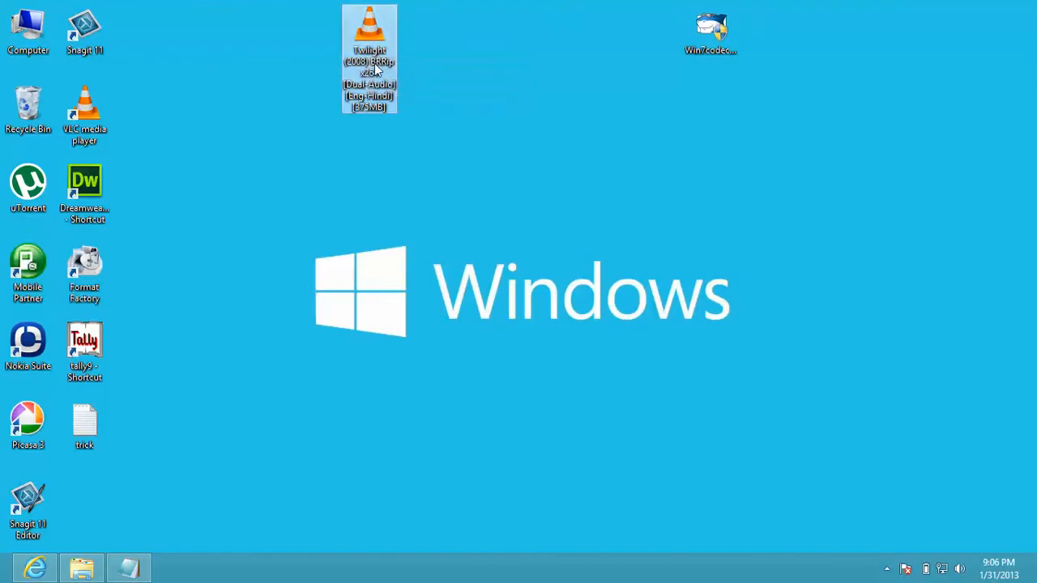
right_click(375, 65)
left_click(462, 302)
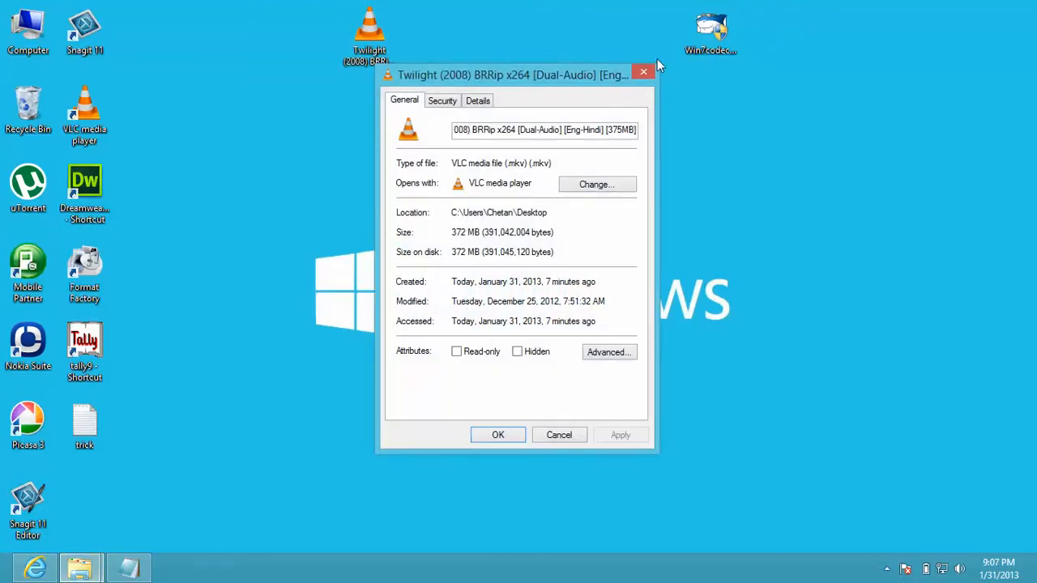
left_click(645, 72)
- Open the Twilight MKV with Windows Media Player via Open with, allow playback, then close the player
left_click(369, 49)
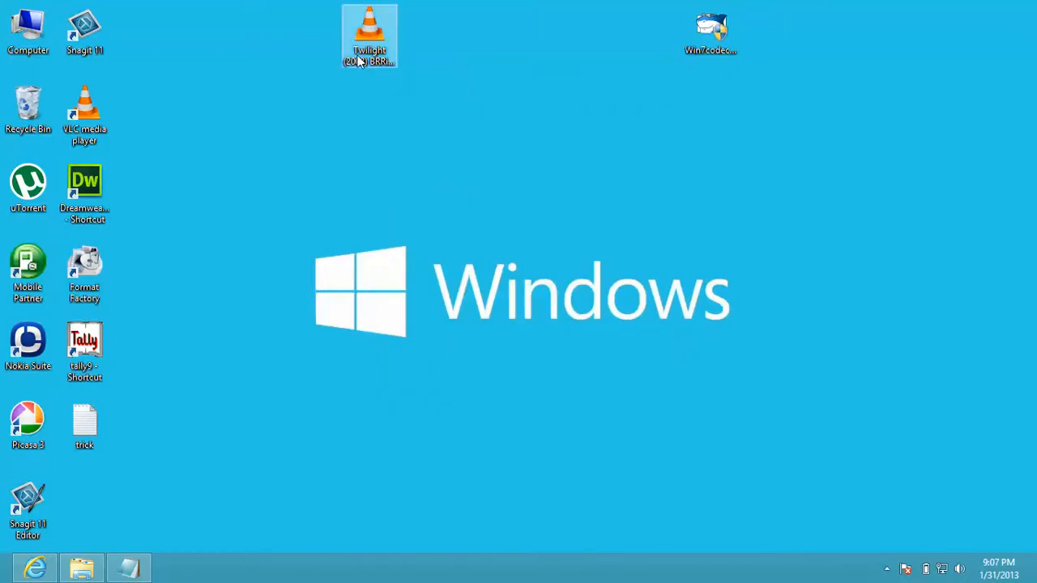
right_click(358, 61)
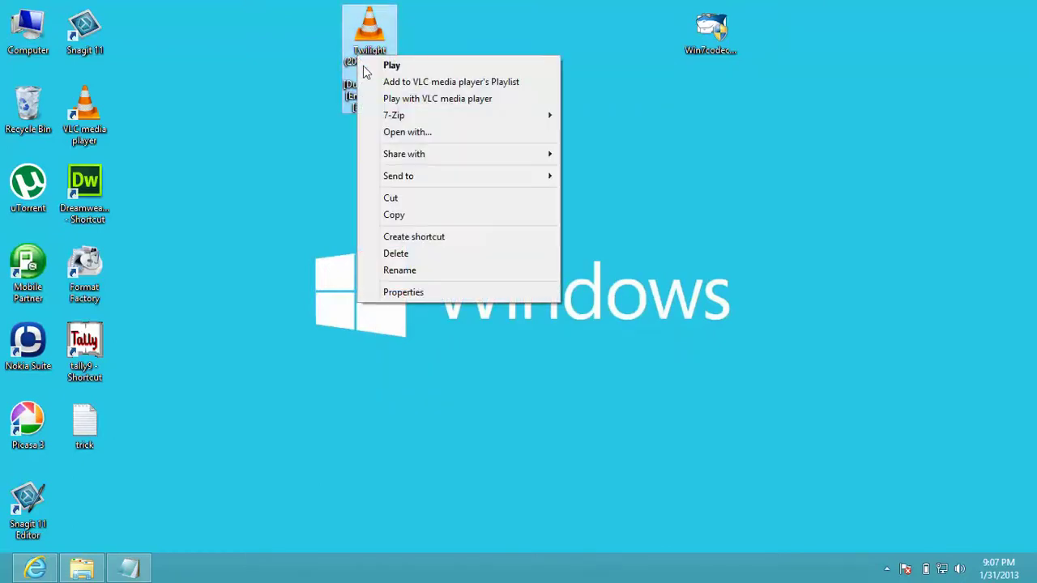
left_click(407, 137)
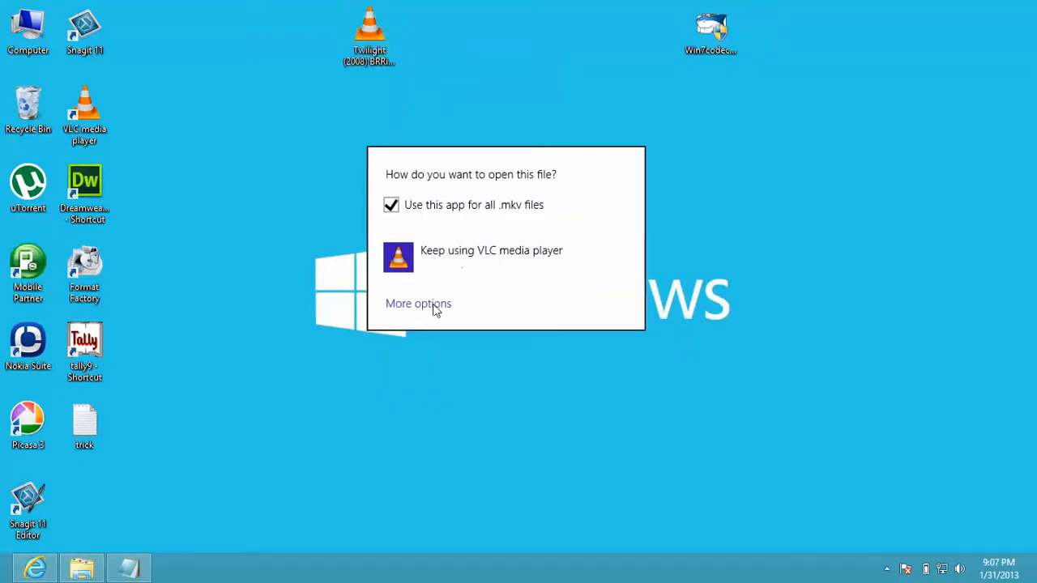
left_click(418, 303)
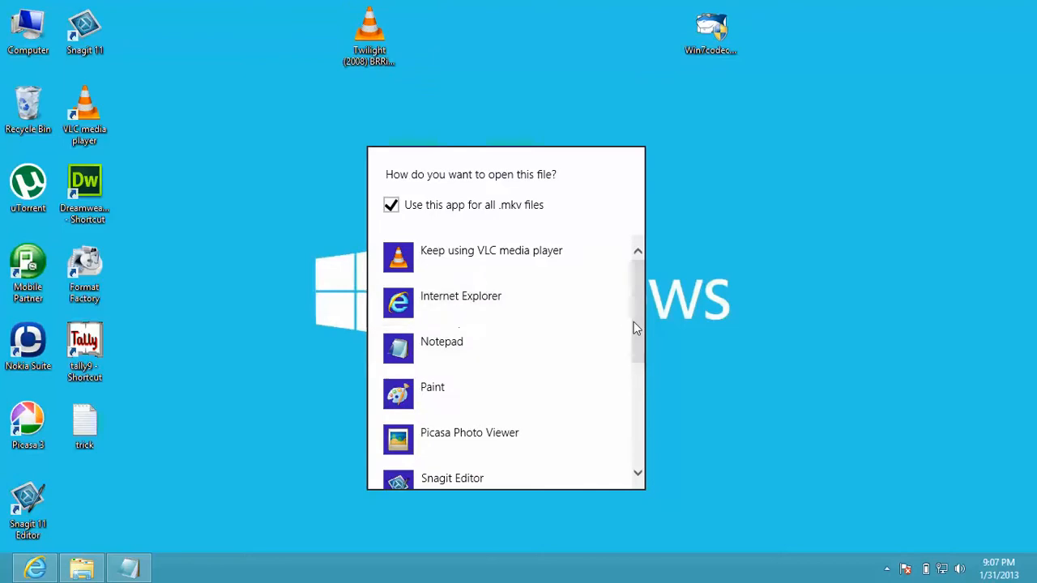
left_click_drag(638, 321, 649, 407)
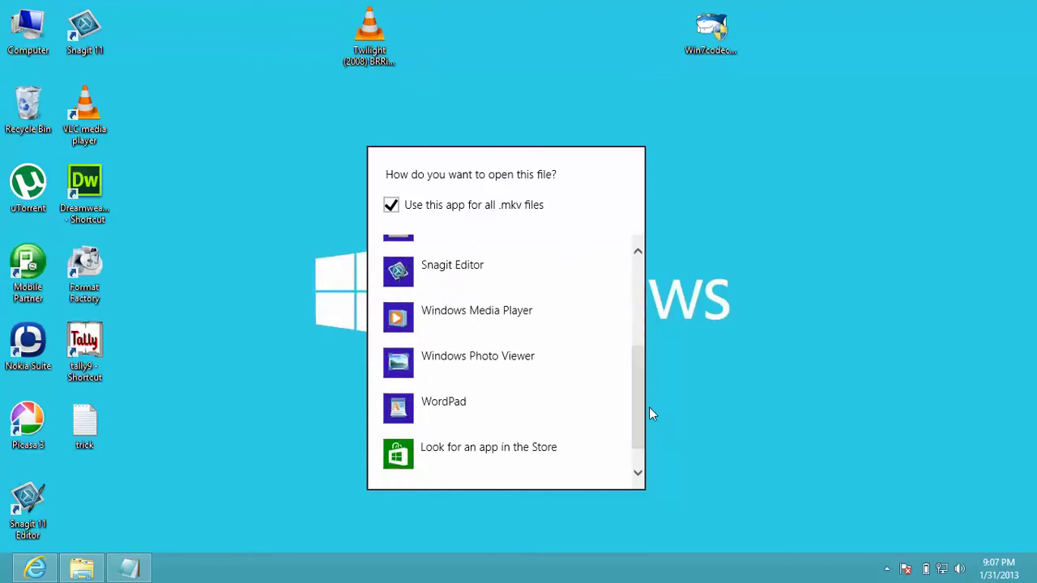
left_click(536, 314)
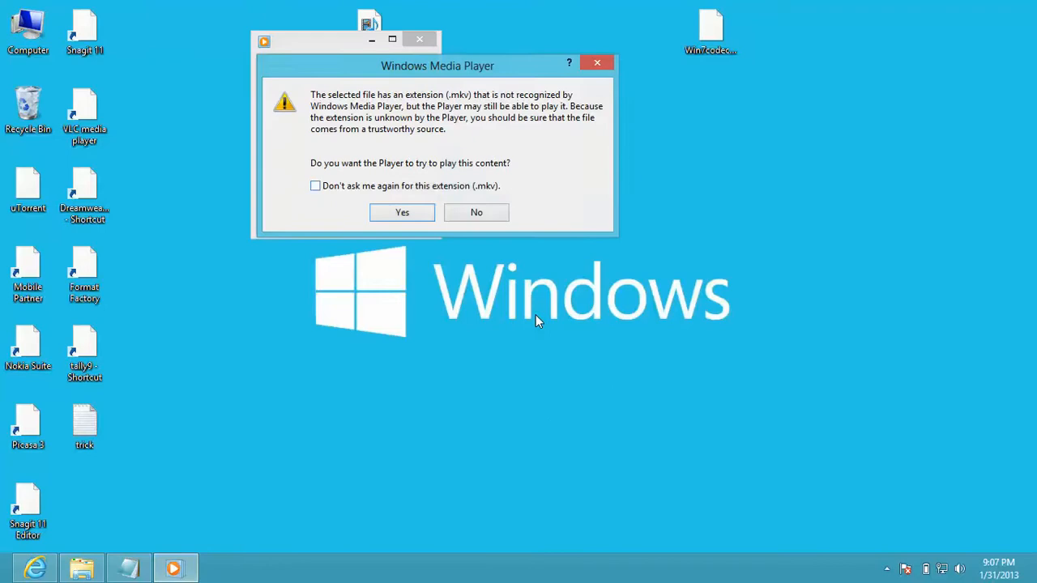
left_click(409, 212)
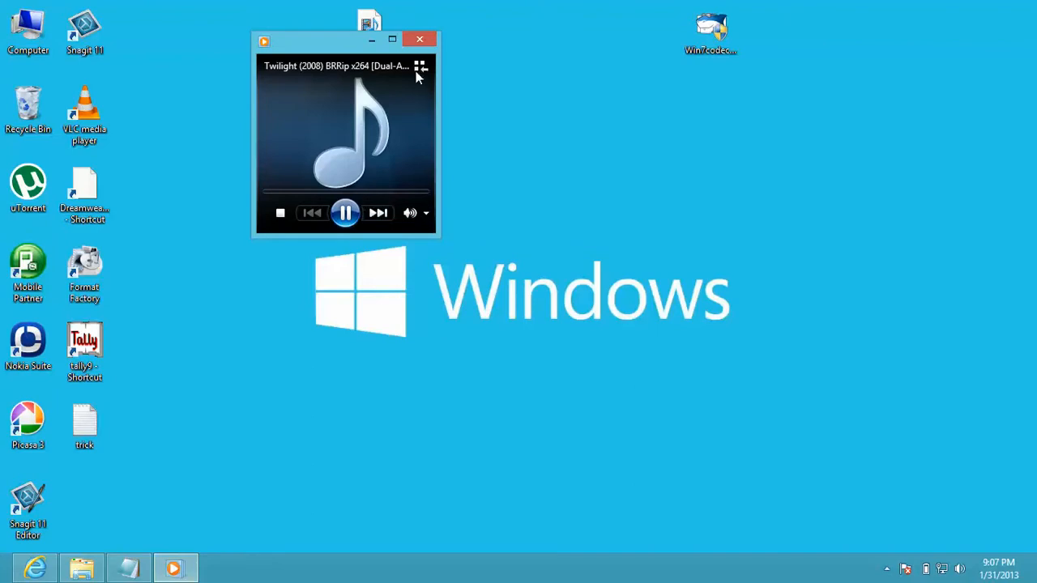
left_click(419, 39)
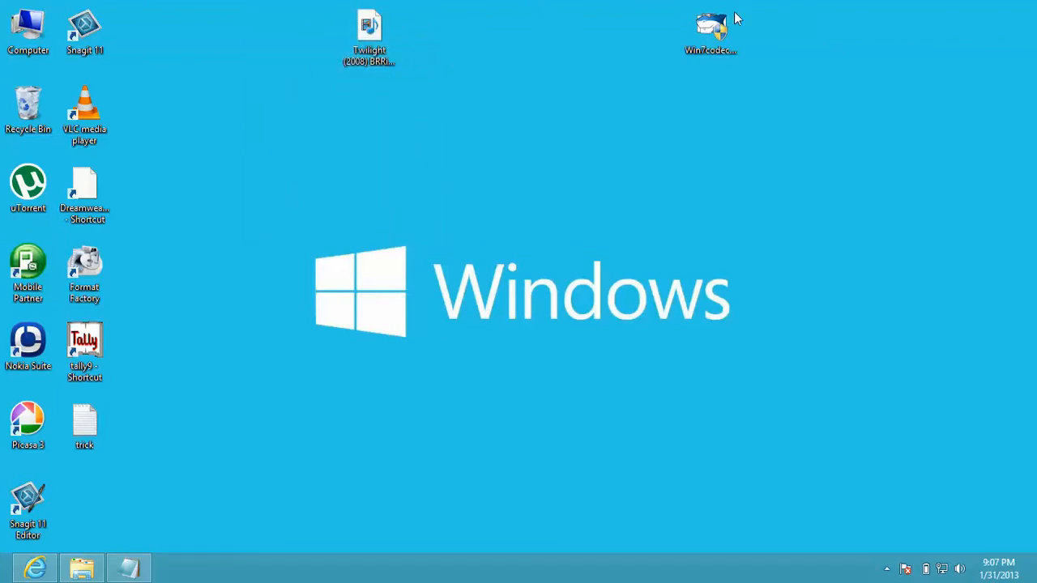
- Run the Win7codecs_v399 installer from the desktop and accept the Shark007 license agreement
left_click(715, 32)
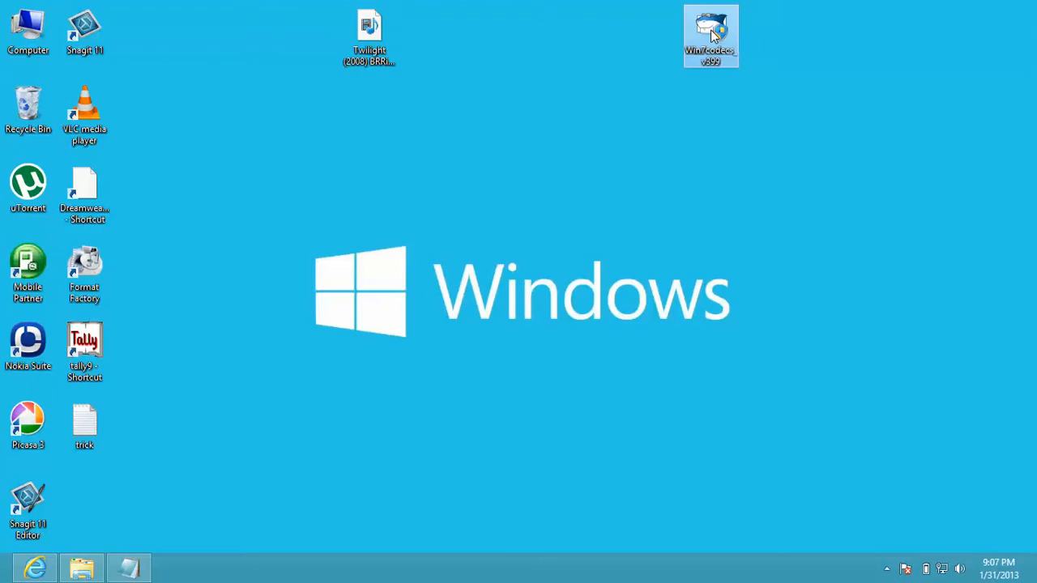
double_click(713, 32)
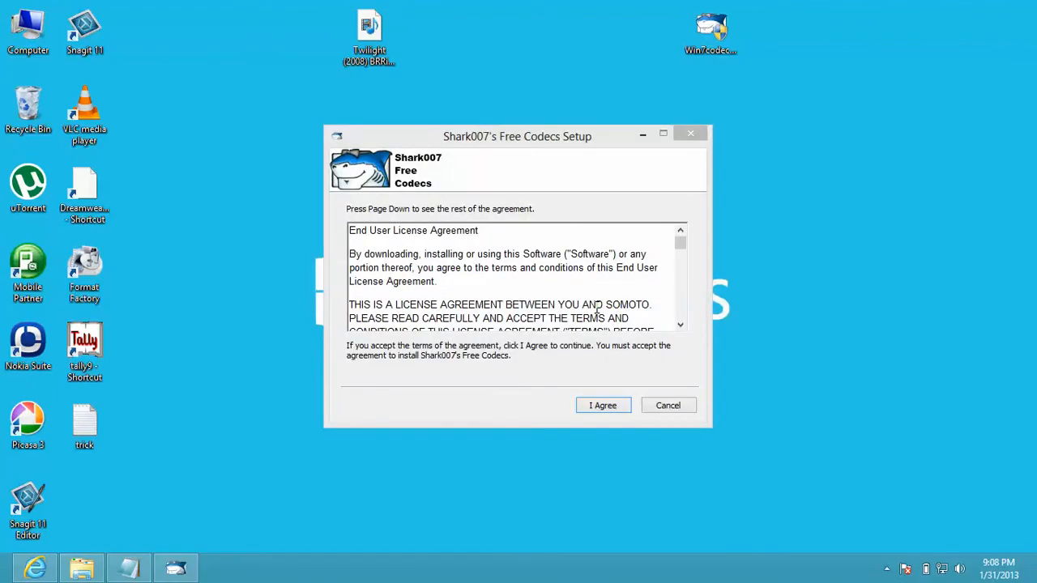
left_click(603, 405)
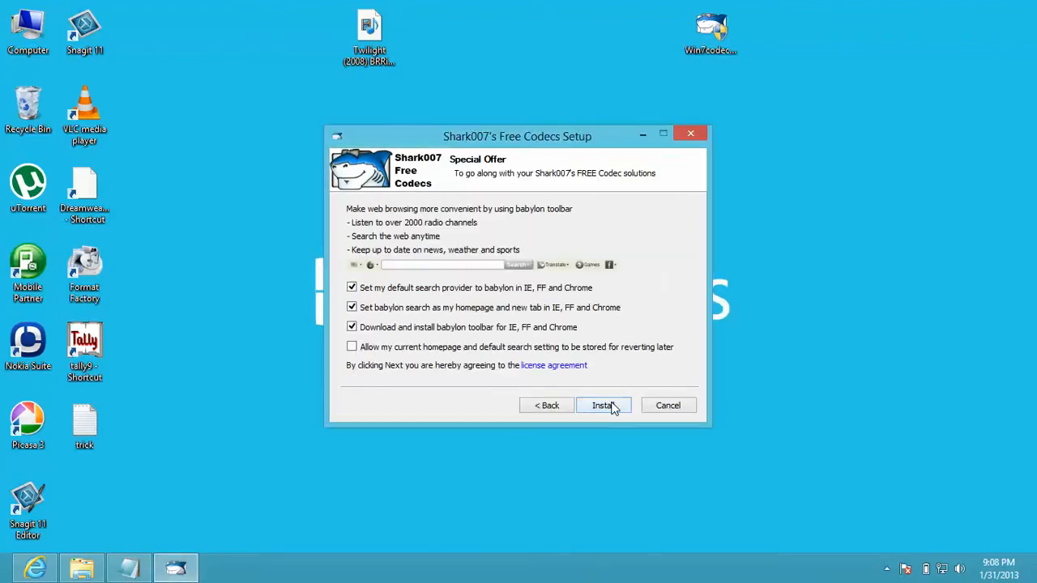
- Decline the Babylon search provider, homepage and toolbar offers, then start the codecs installation
left_click(351, 288)
left_click(351, 307)
left_click(351, 327)
left_click(597, 409)
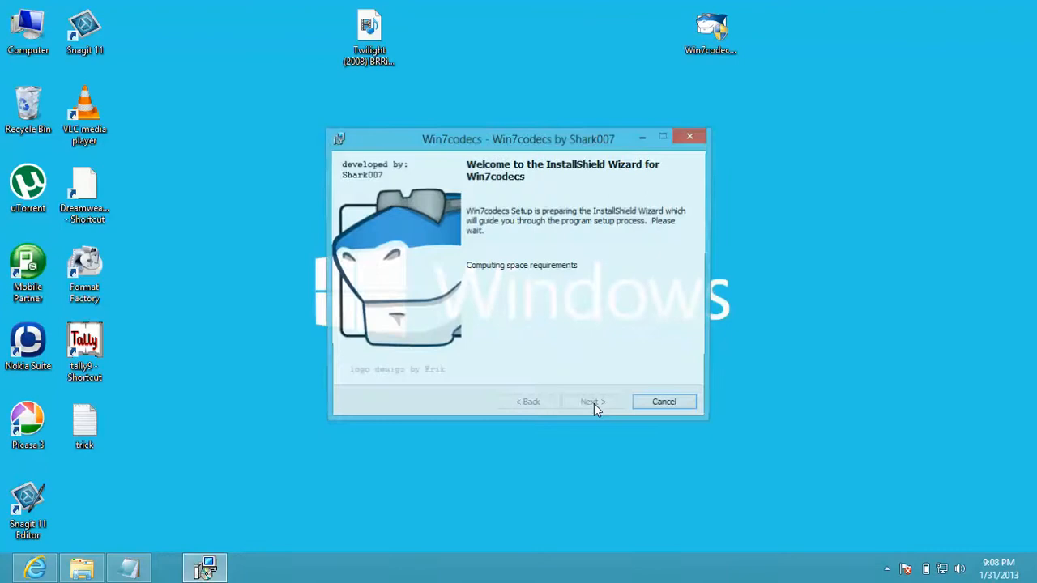
- Accept the InstallShield licence, keep the default folder and Complete setup, and install Win7codecs
left_click(598, 408)
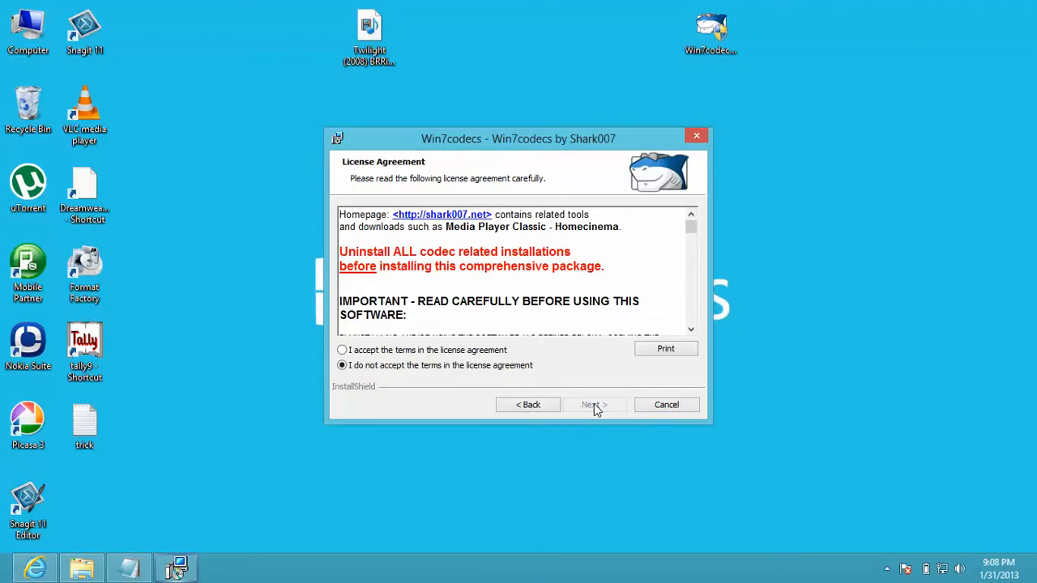
left_click(490, 350)
left_click(594, 405)
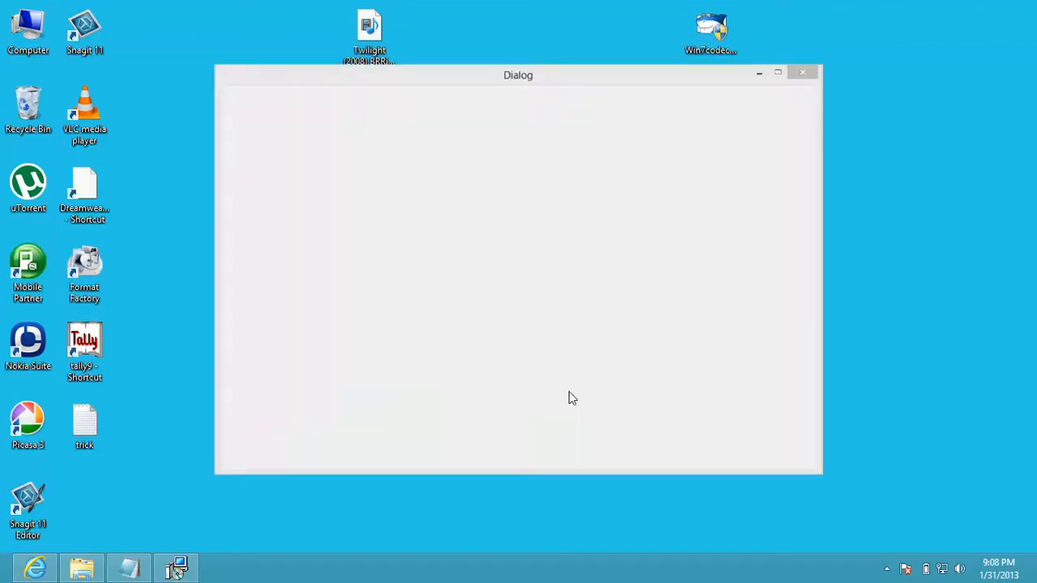
left_click(592, 405)
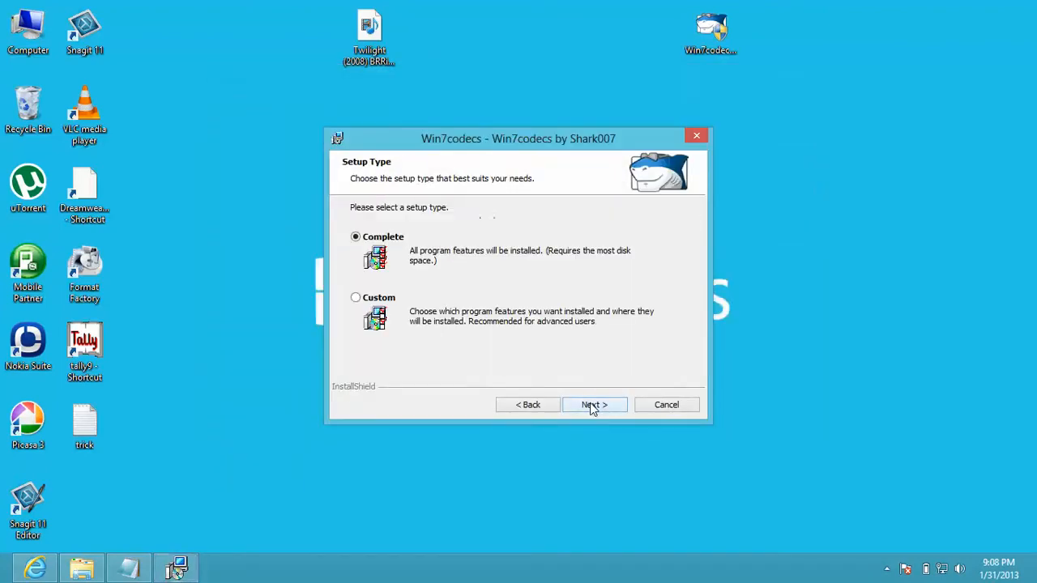
left_click(592, 405)
left_click(593, 405)
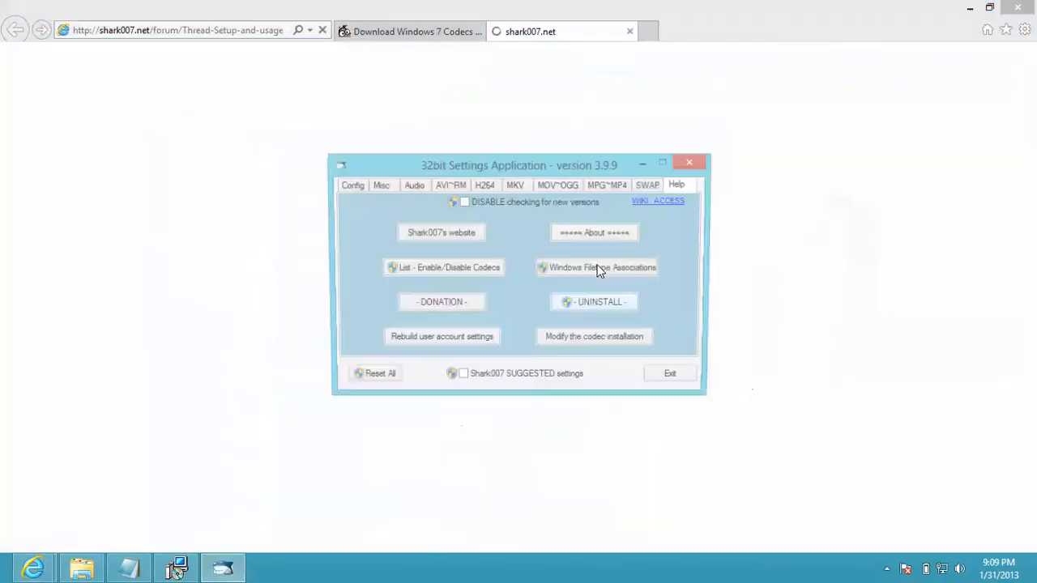
- Close the shark007.net page and minimize the browser back to the desktop
left_click(629, 30)
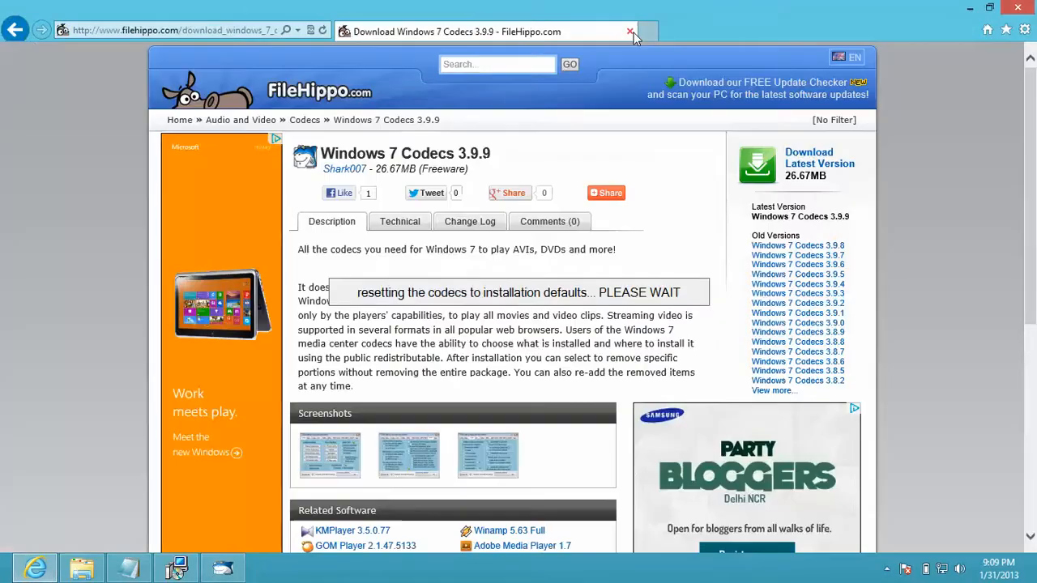
left_click(970, 8)
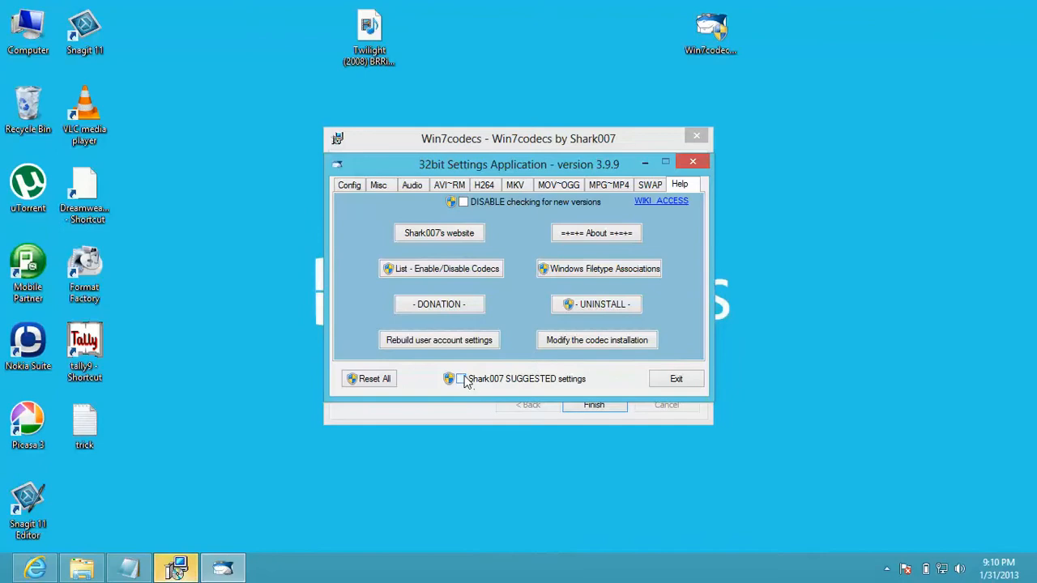
- Apply Shark007 SUGGESTED settings without LiveTV, exit the settings application and finish the installer
left_click(461, 378)
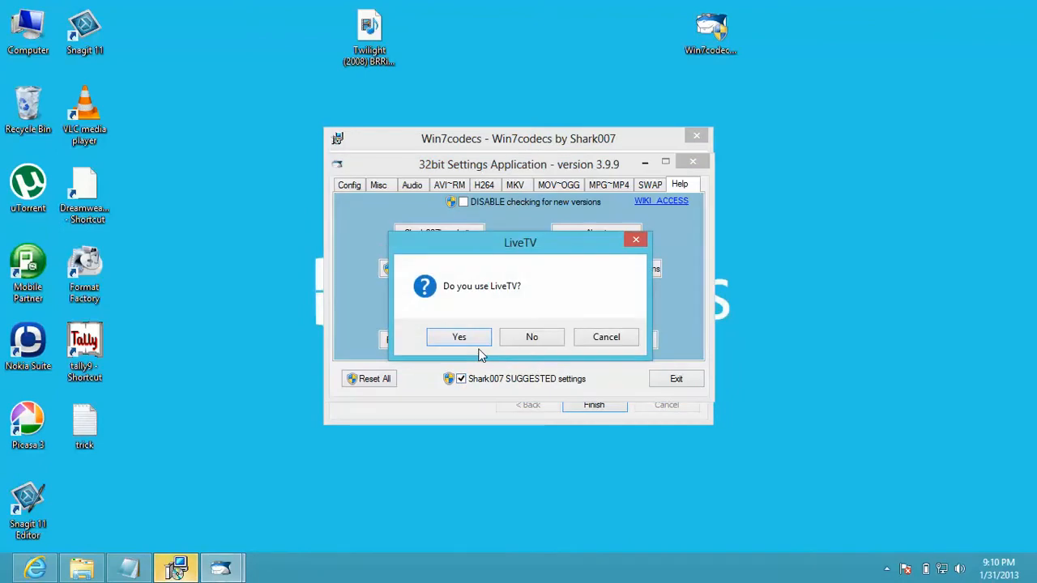
left_click(532, 336)
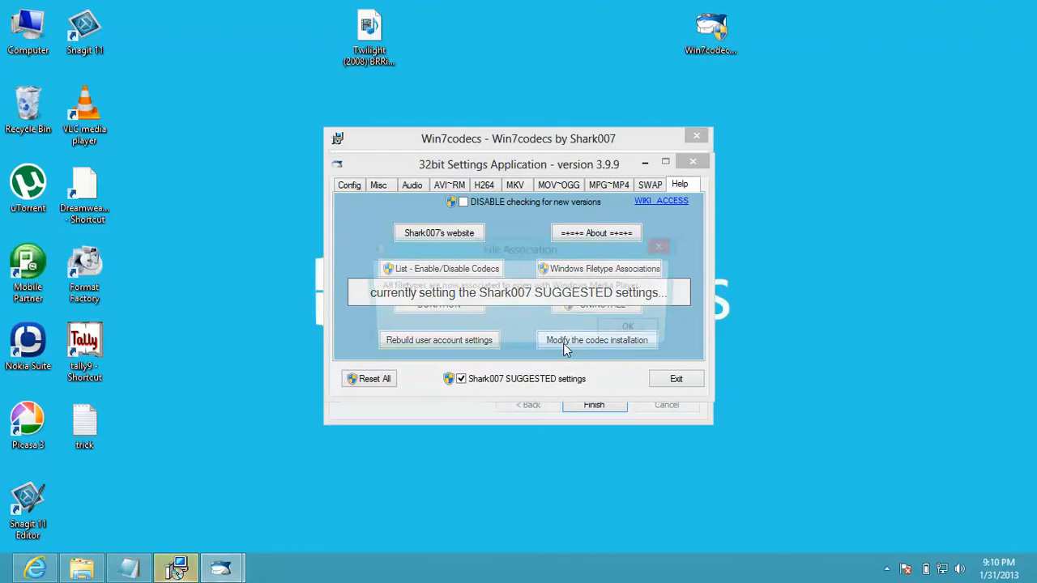
left_click(636, 330)
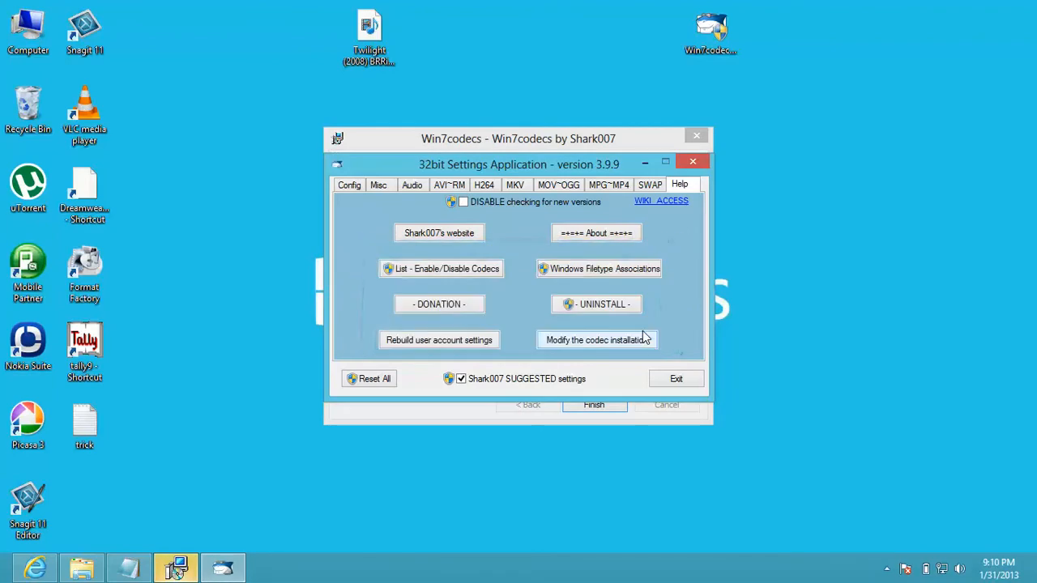
left_click(676, 380)
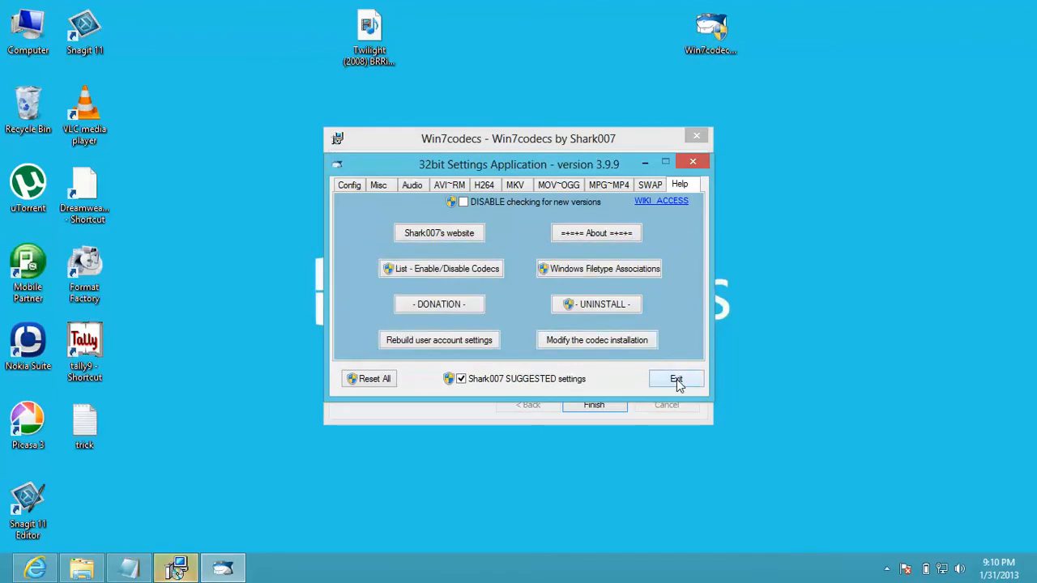
left_click(593, 405)
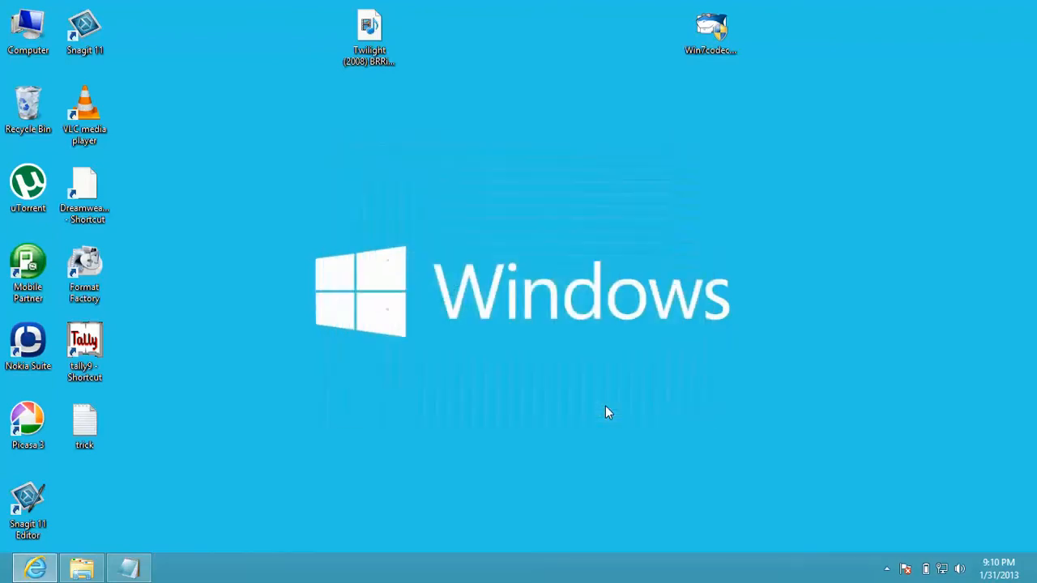
- Play the Twilight MKV in Windows Media Player, skip to about 35 minutes, then close the player
double_click(369, 33)
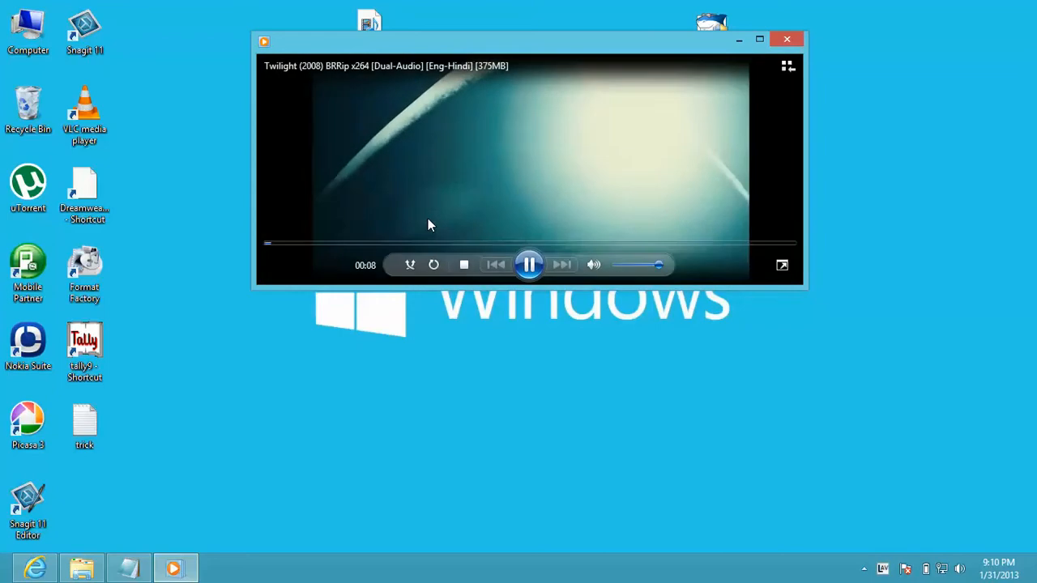
left_click(421, 243)
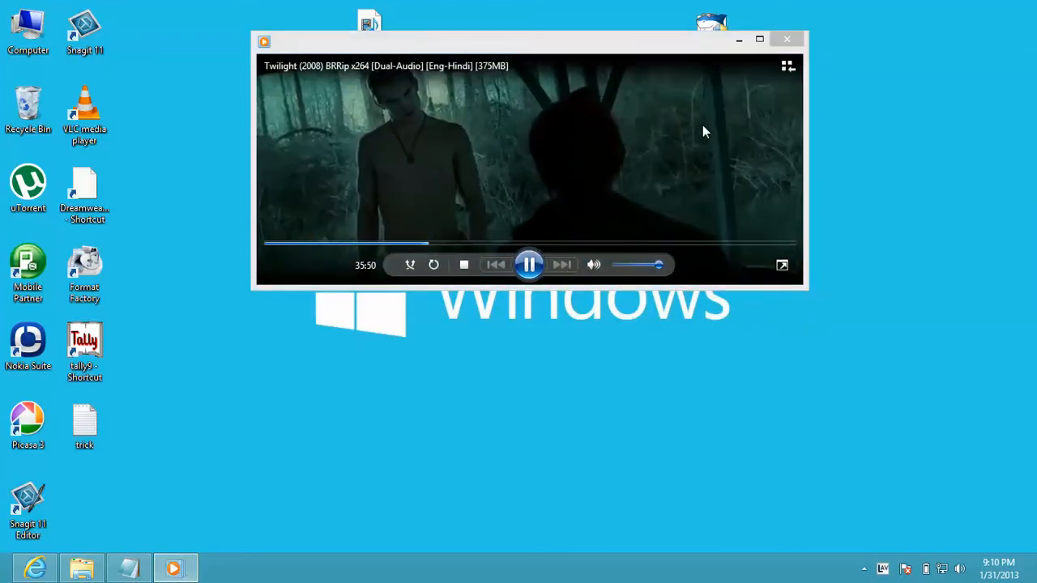
left_click(787, 40)
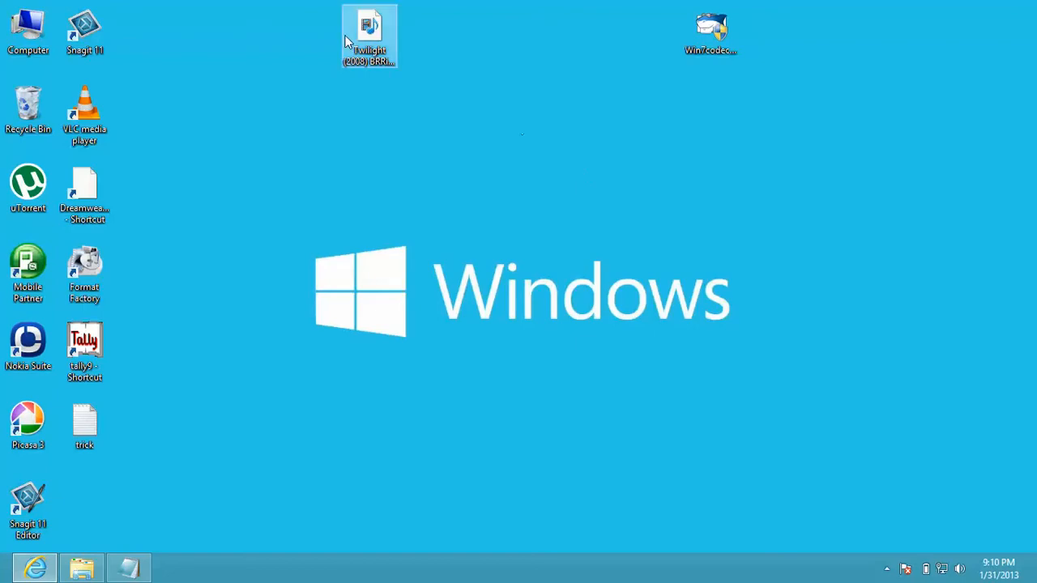
right_click(370, 33)
mouse_move(392, 96)
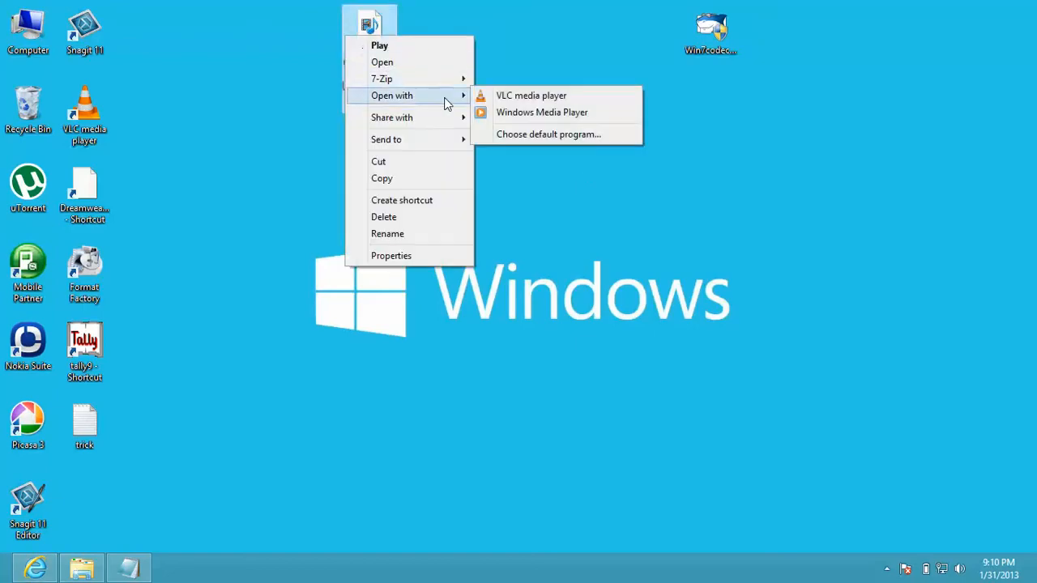
left_click(512, 135)
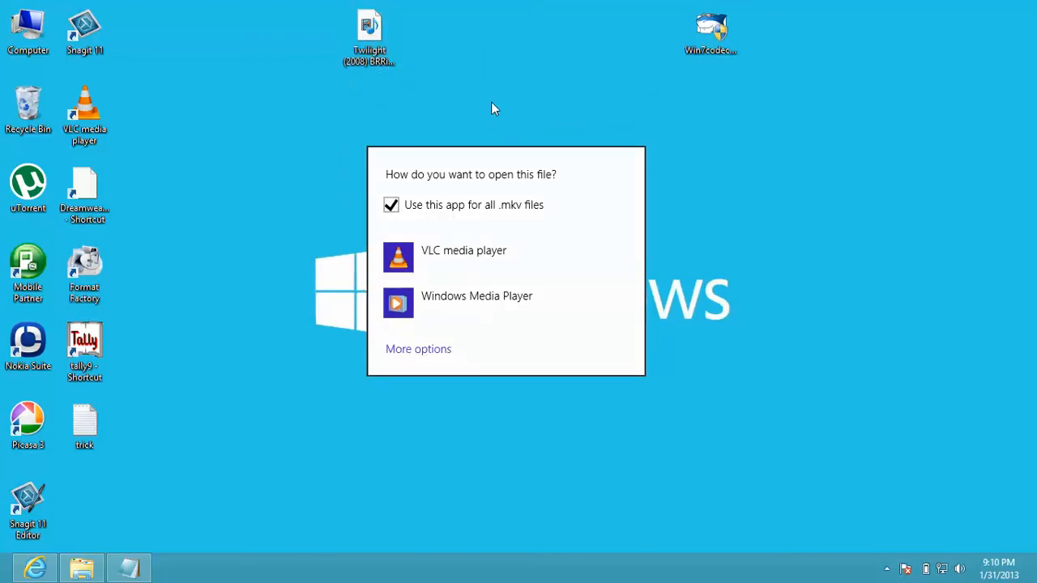
left_click(494, 108)
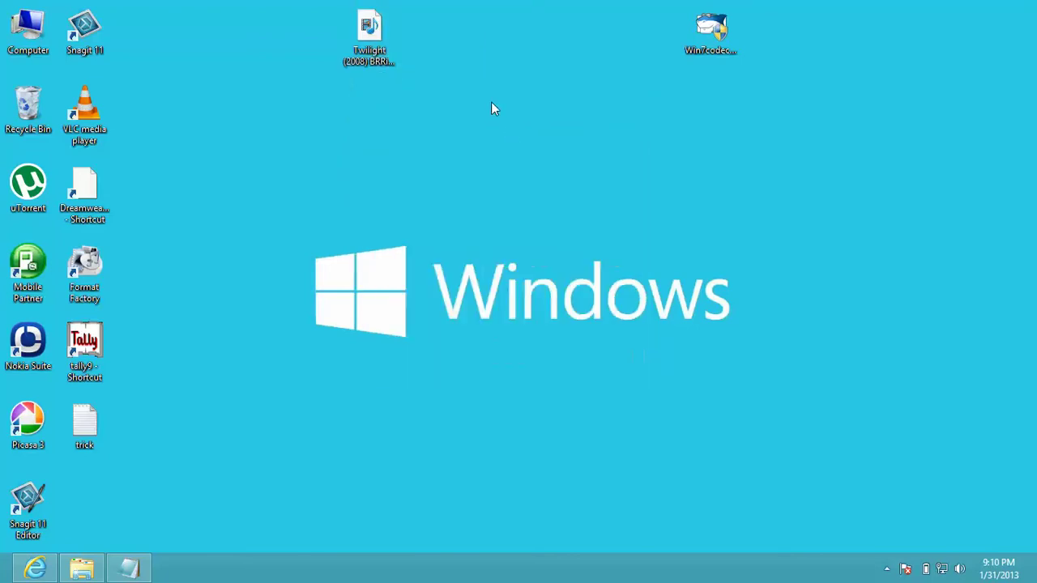
right_click(369, 28)
mouse_move(429, 90)
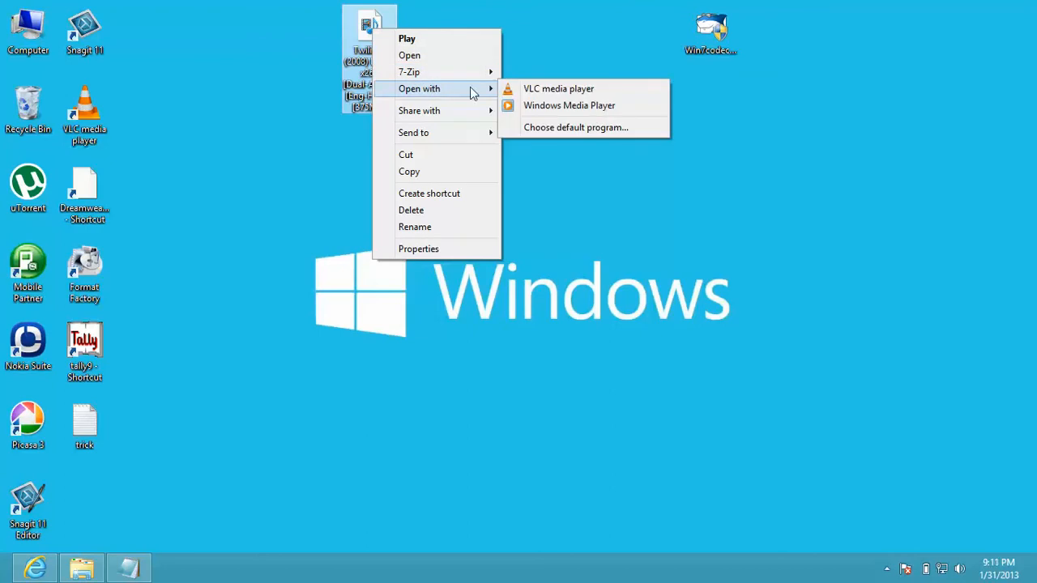
left_click(534, 61)
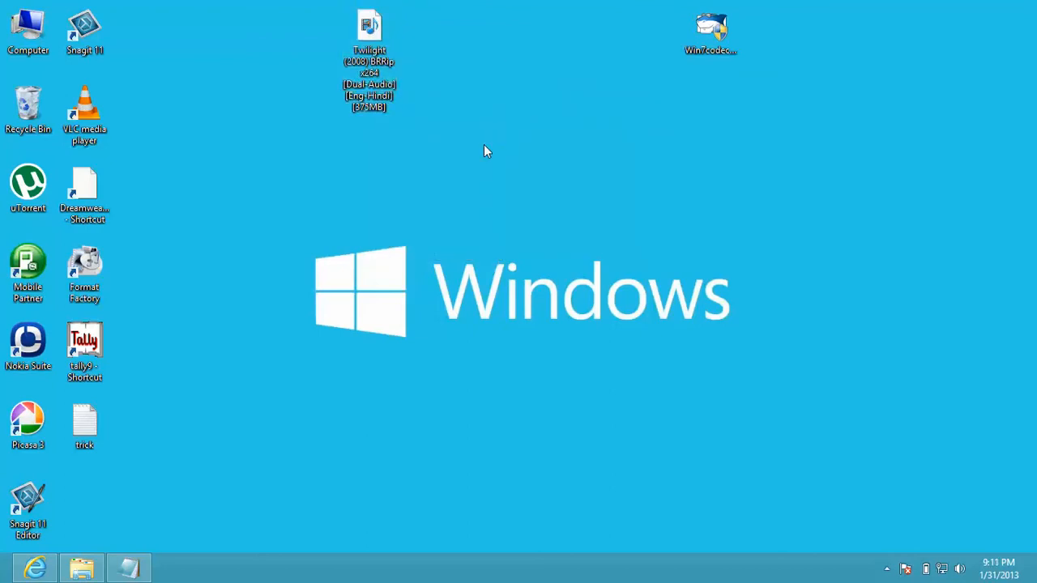